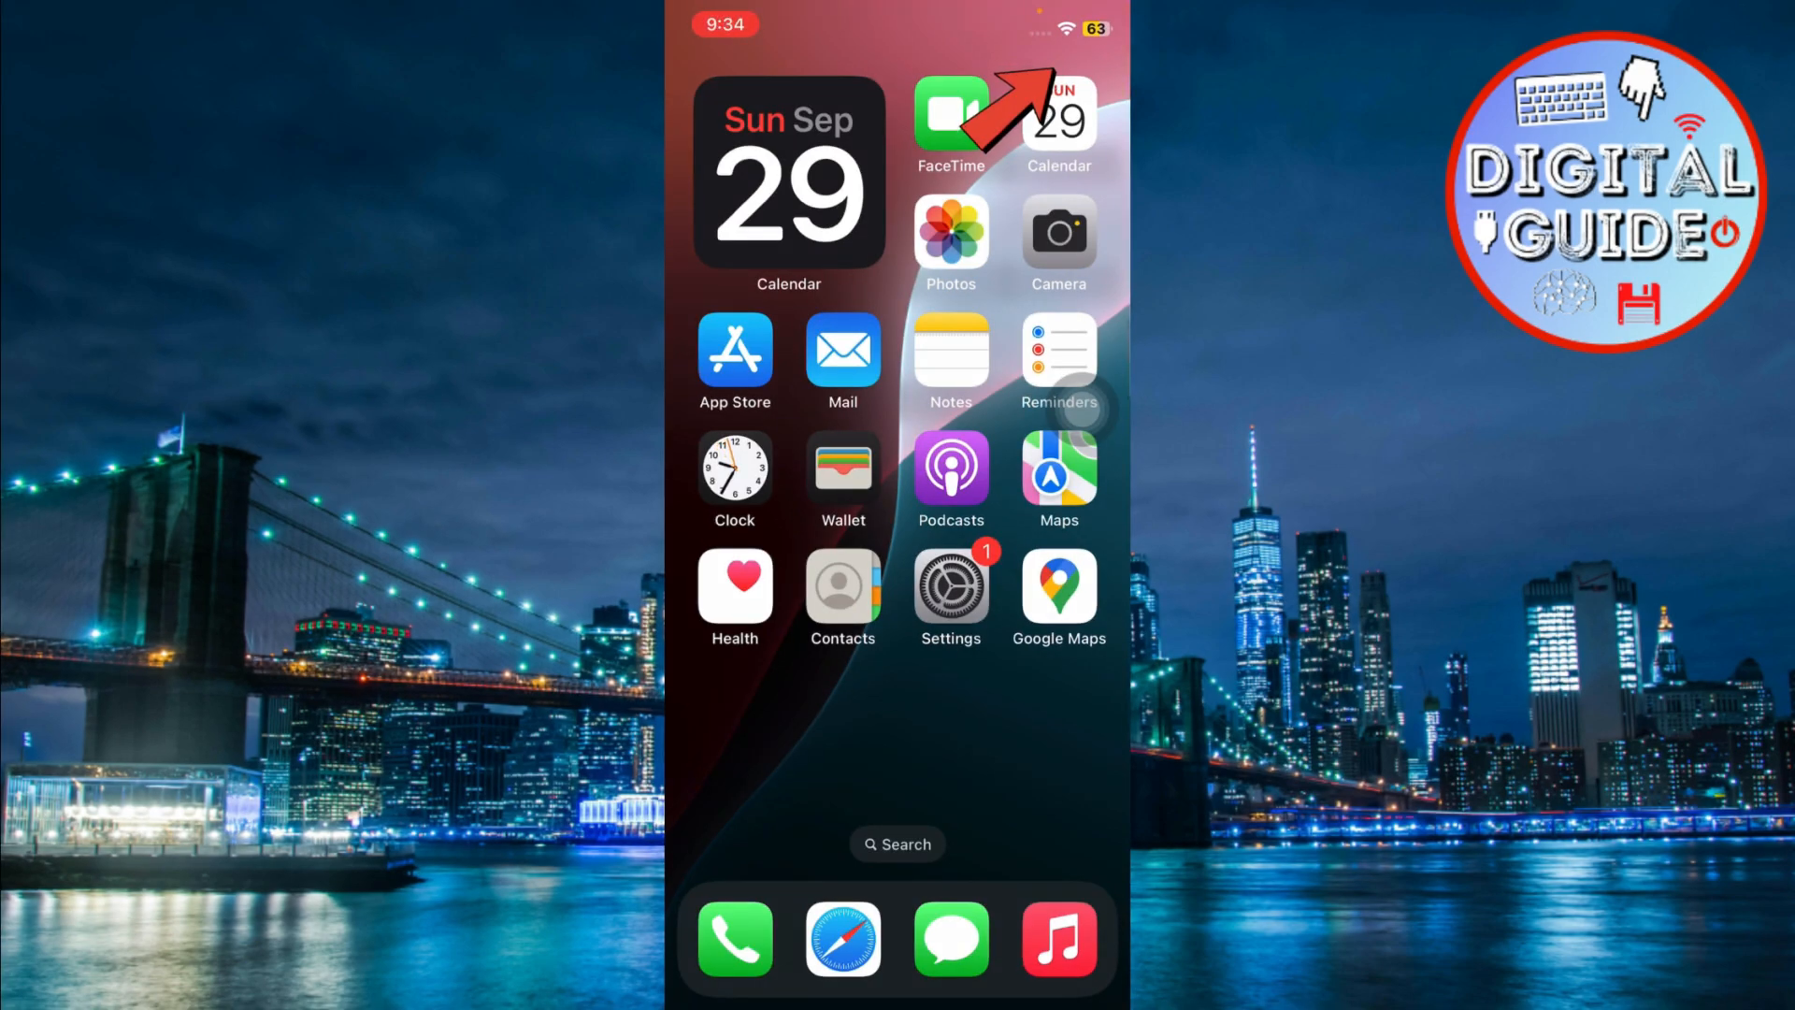
Check recent privacy-feature usage from Control Center, then return to the home screen
drag(1066, 21, 1067, 421)
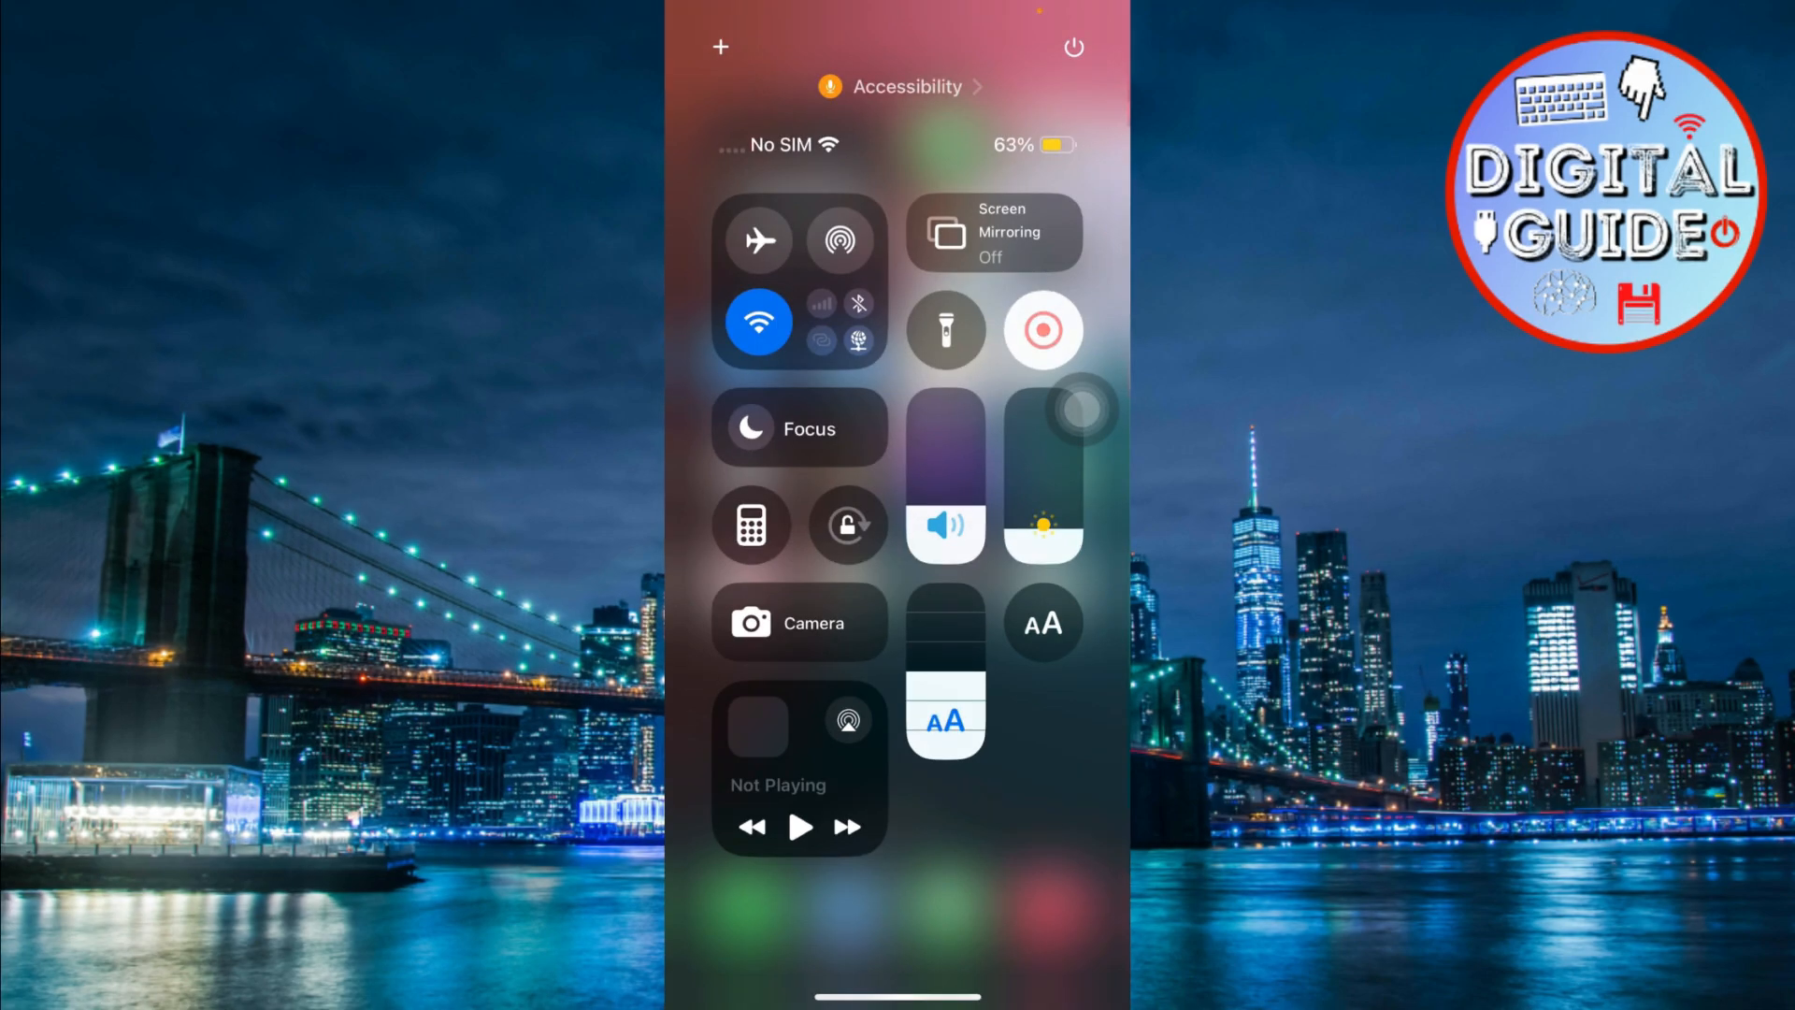
click(897, 86)
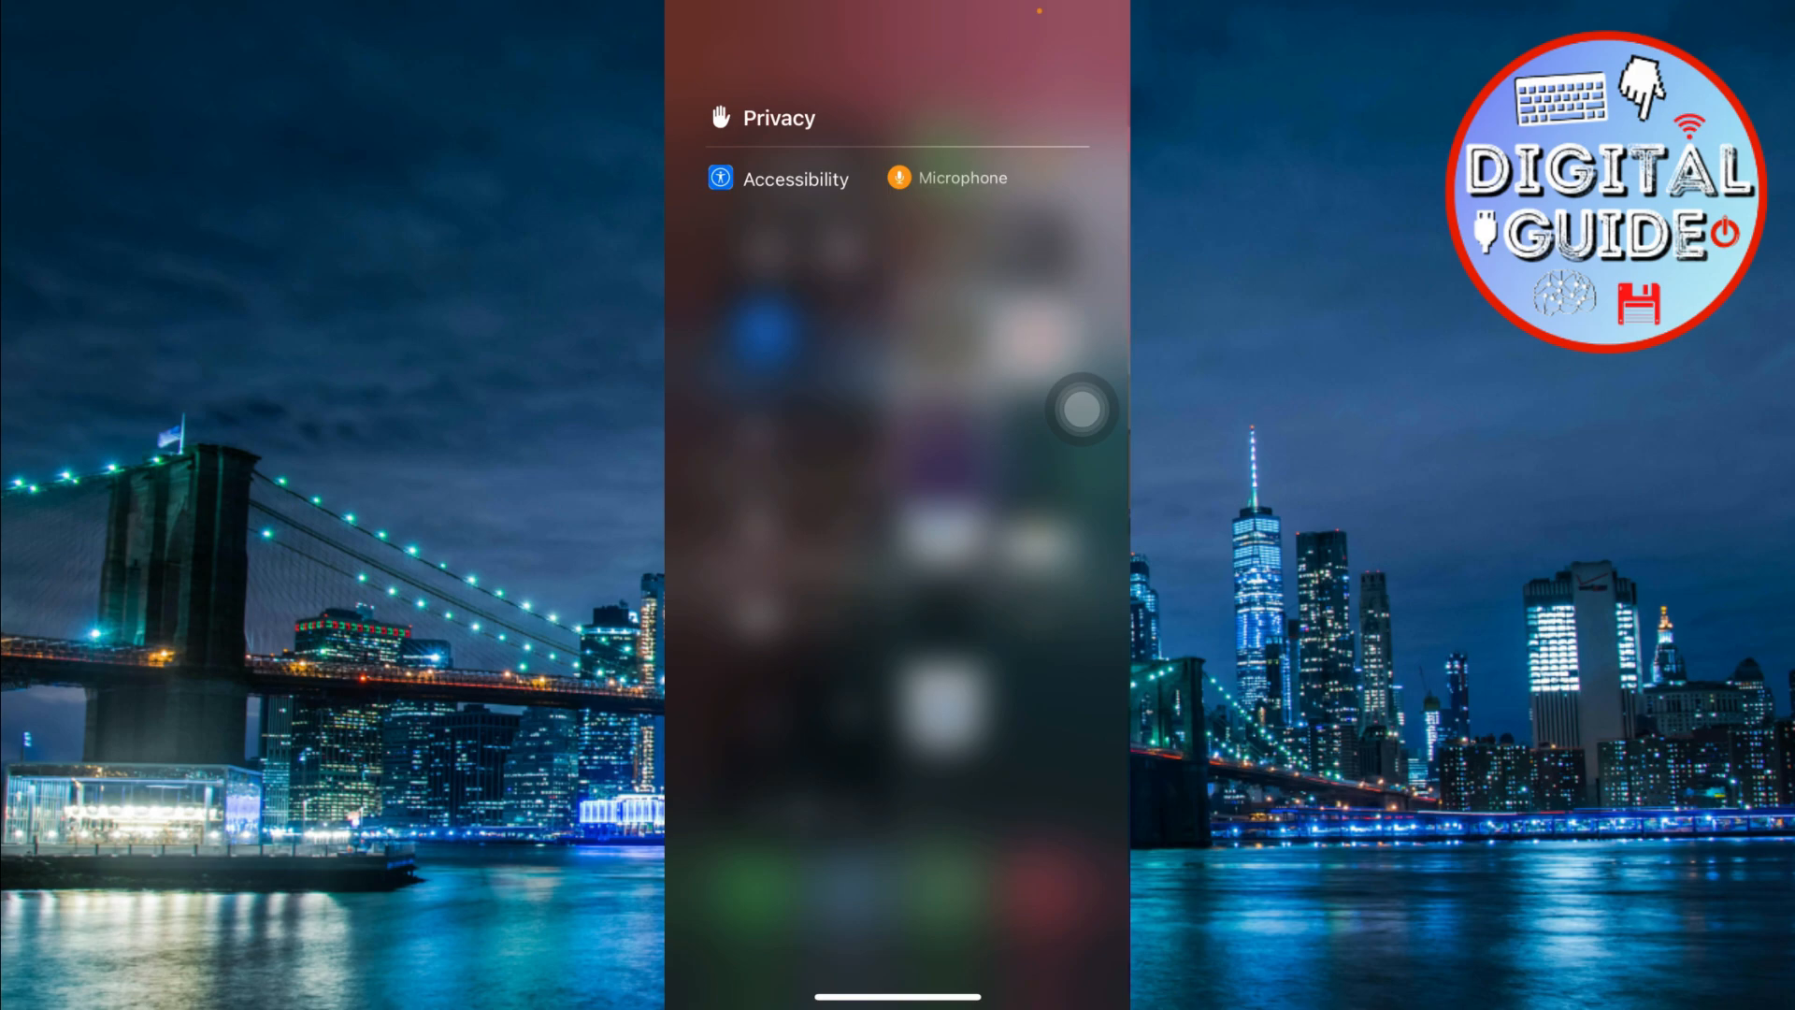
click(898, 562)
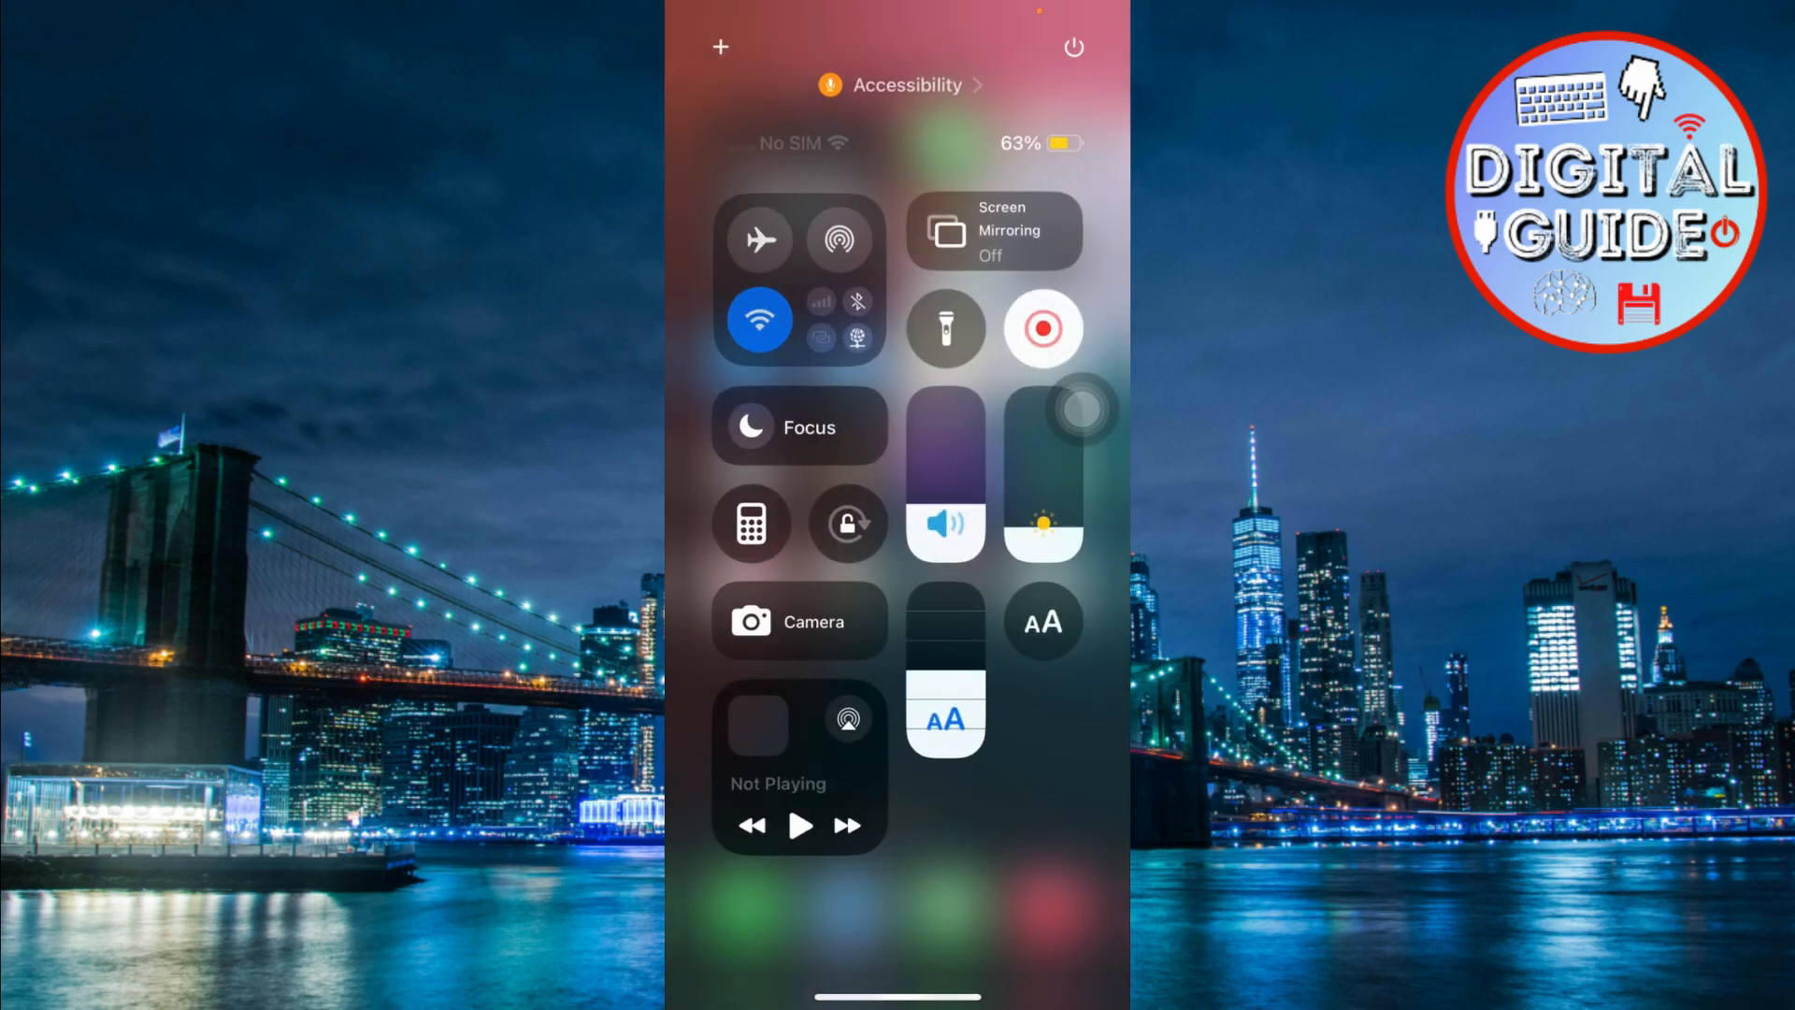
click(898, 927)
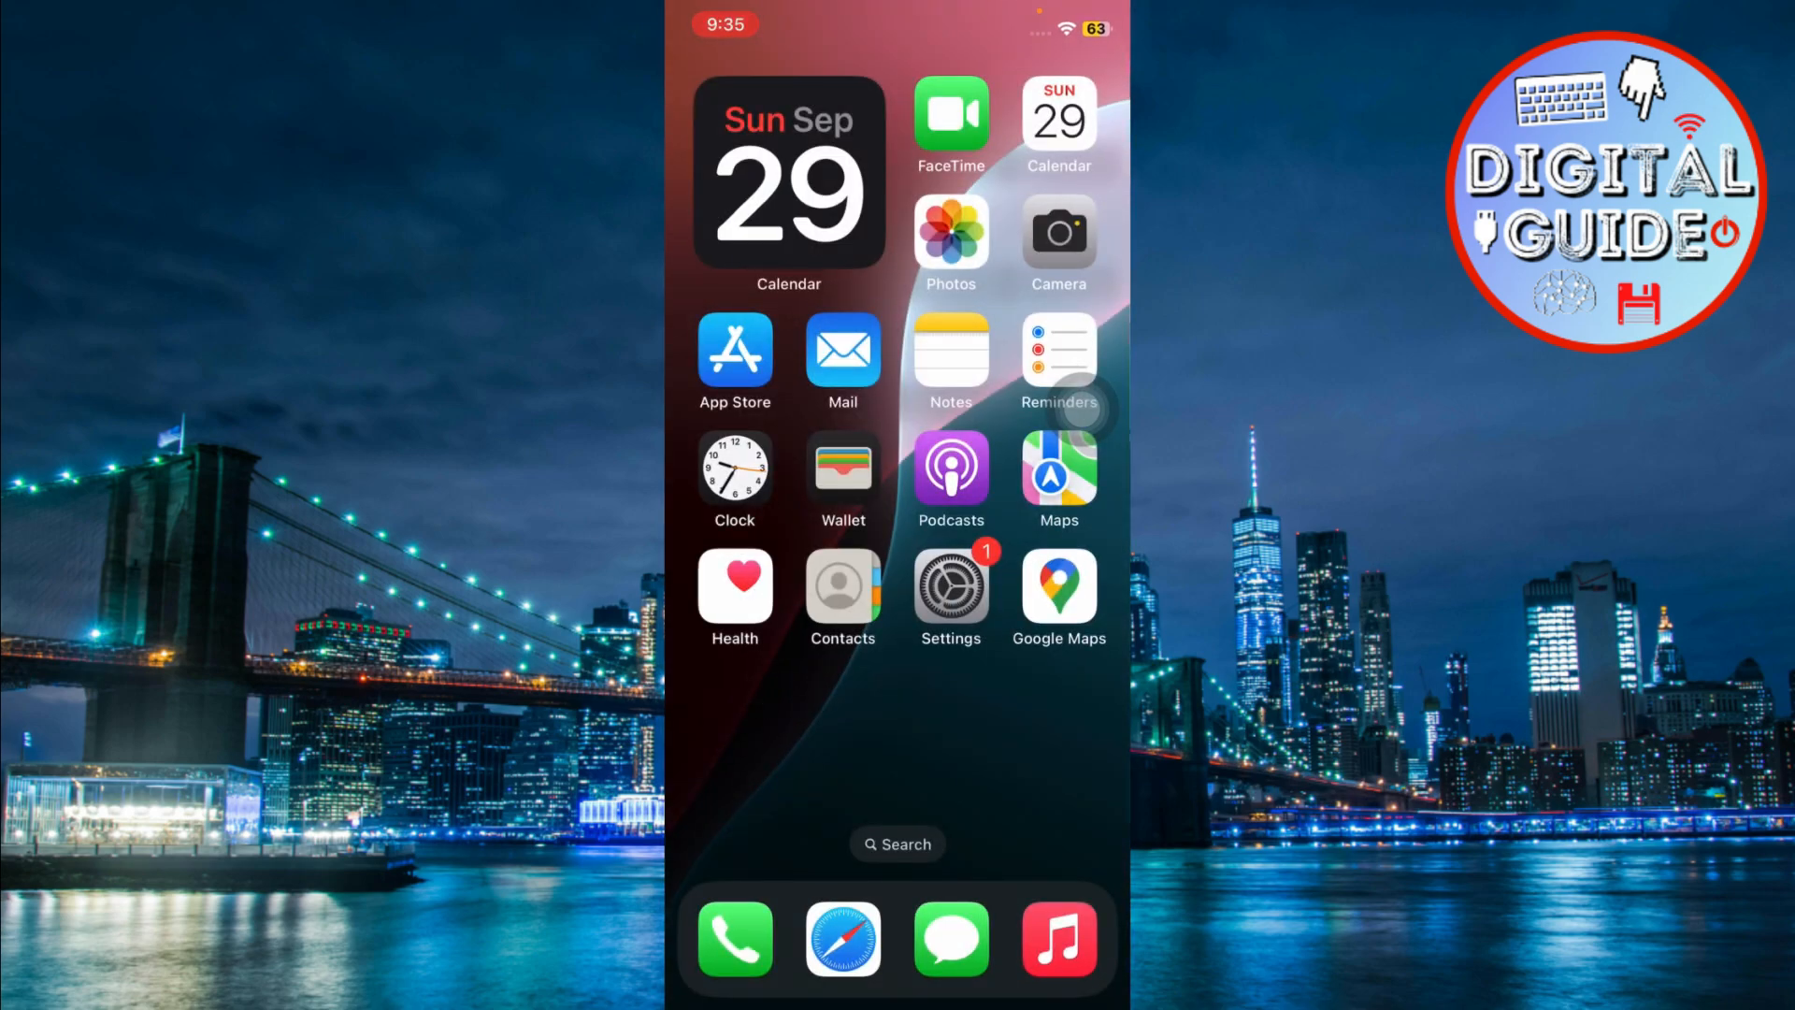
Launch Settings and go to the Privacy & Security page
click(951, 589)
scroll(897, 561, down, 5)
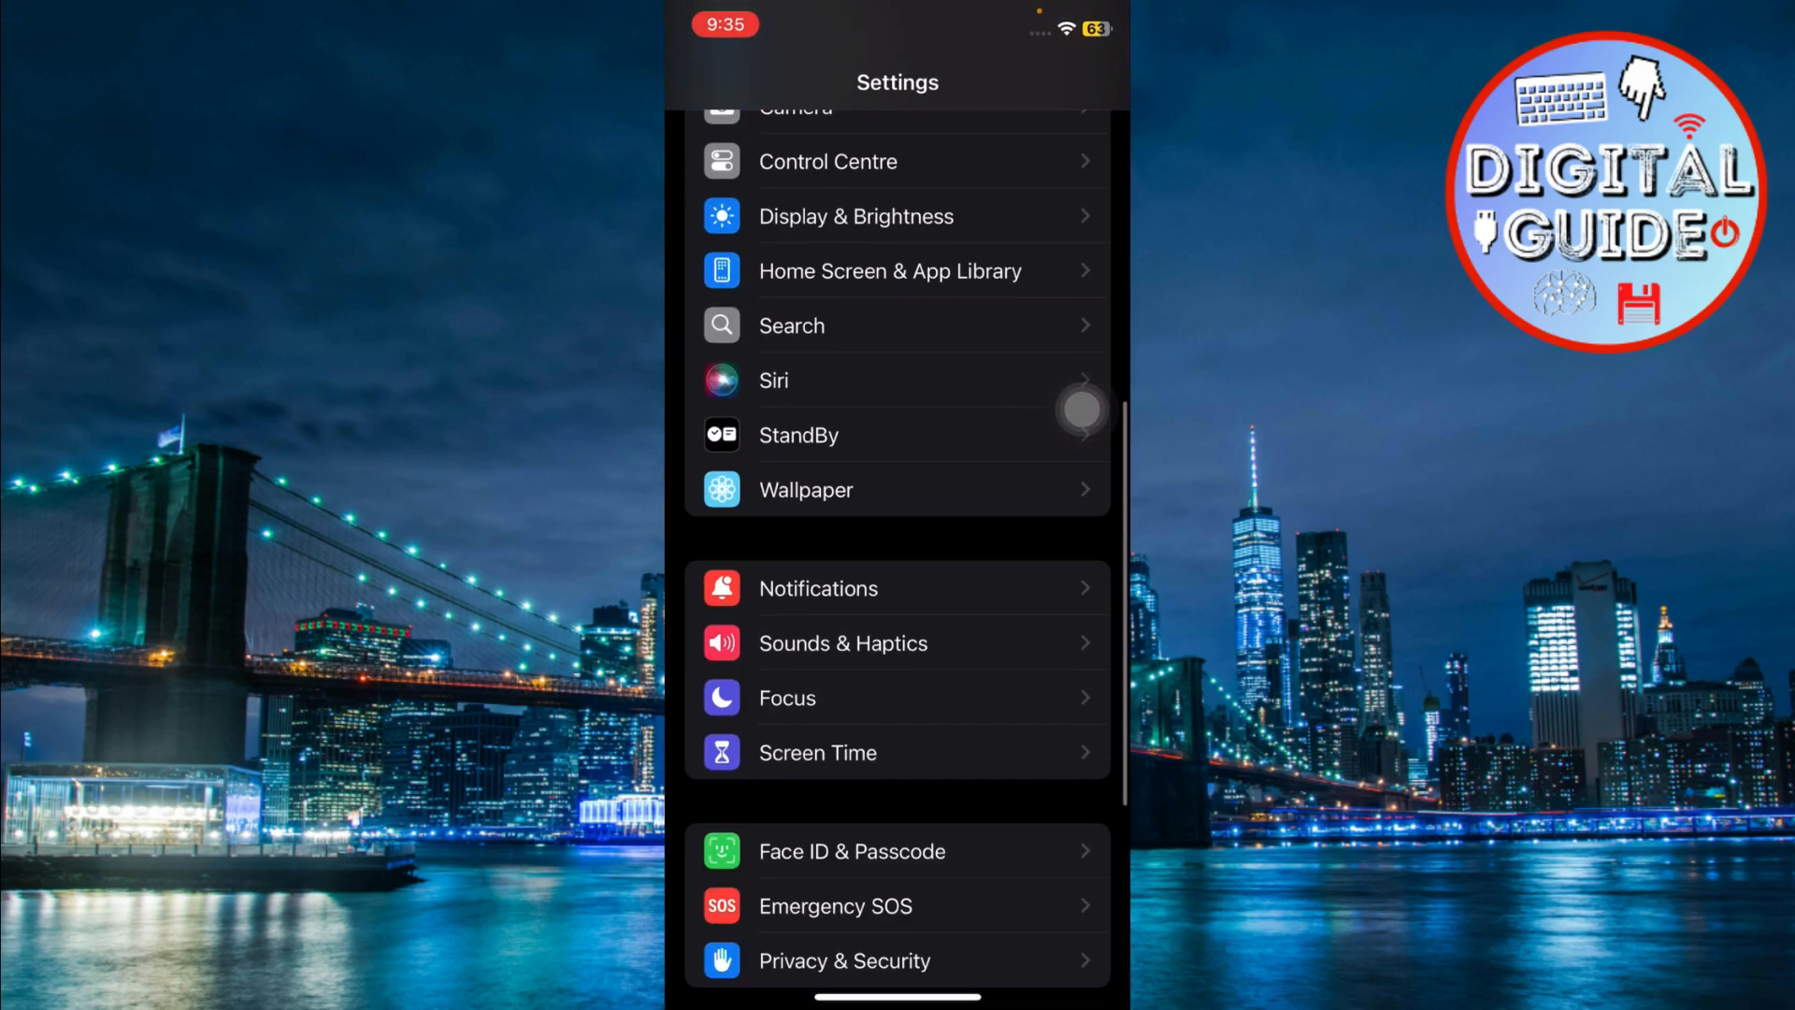
scroll(1081, 410, down, 3)
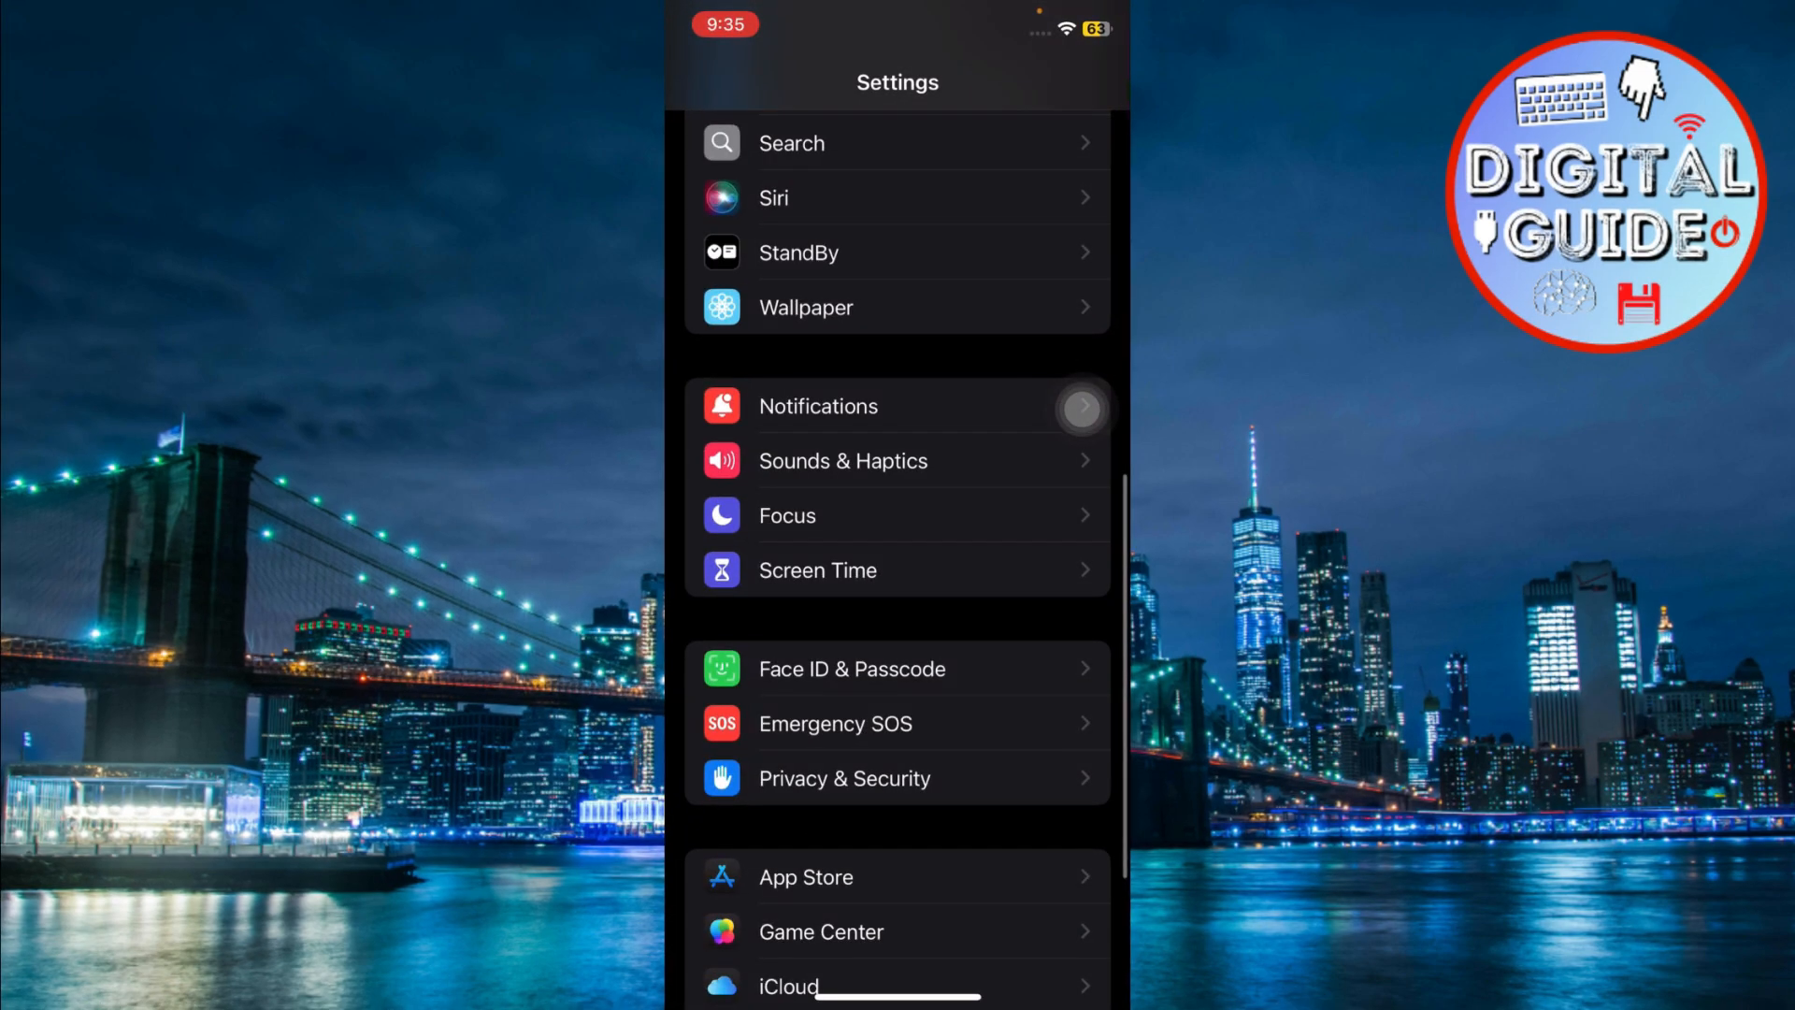
click(845, 779)
scroll(898, 561, down, 5)
scroll(899, 562, down, 5)
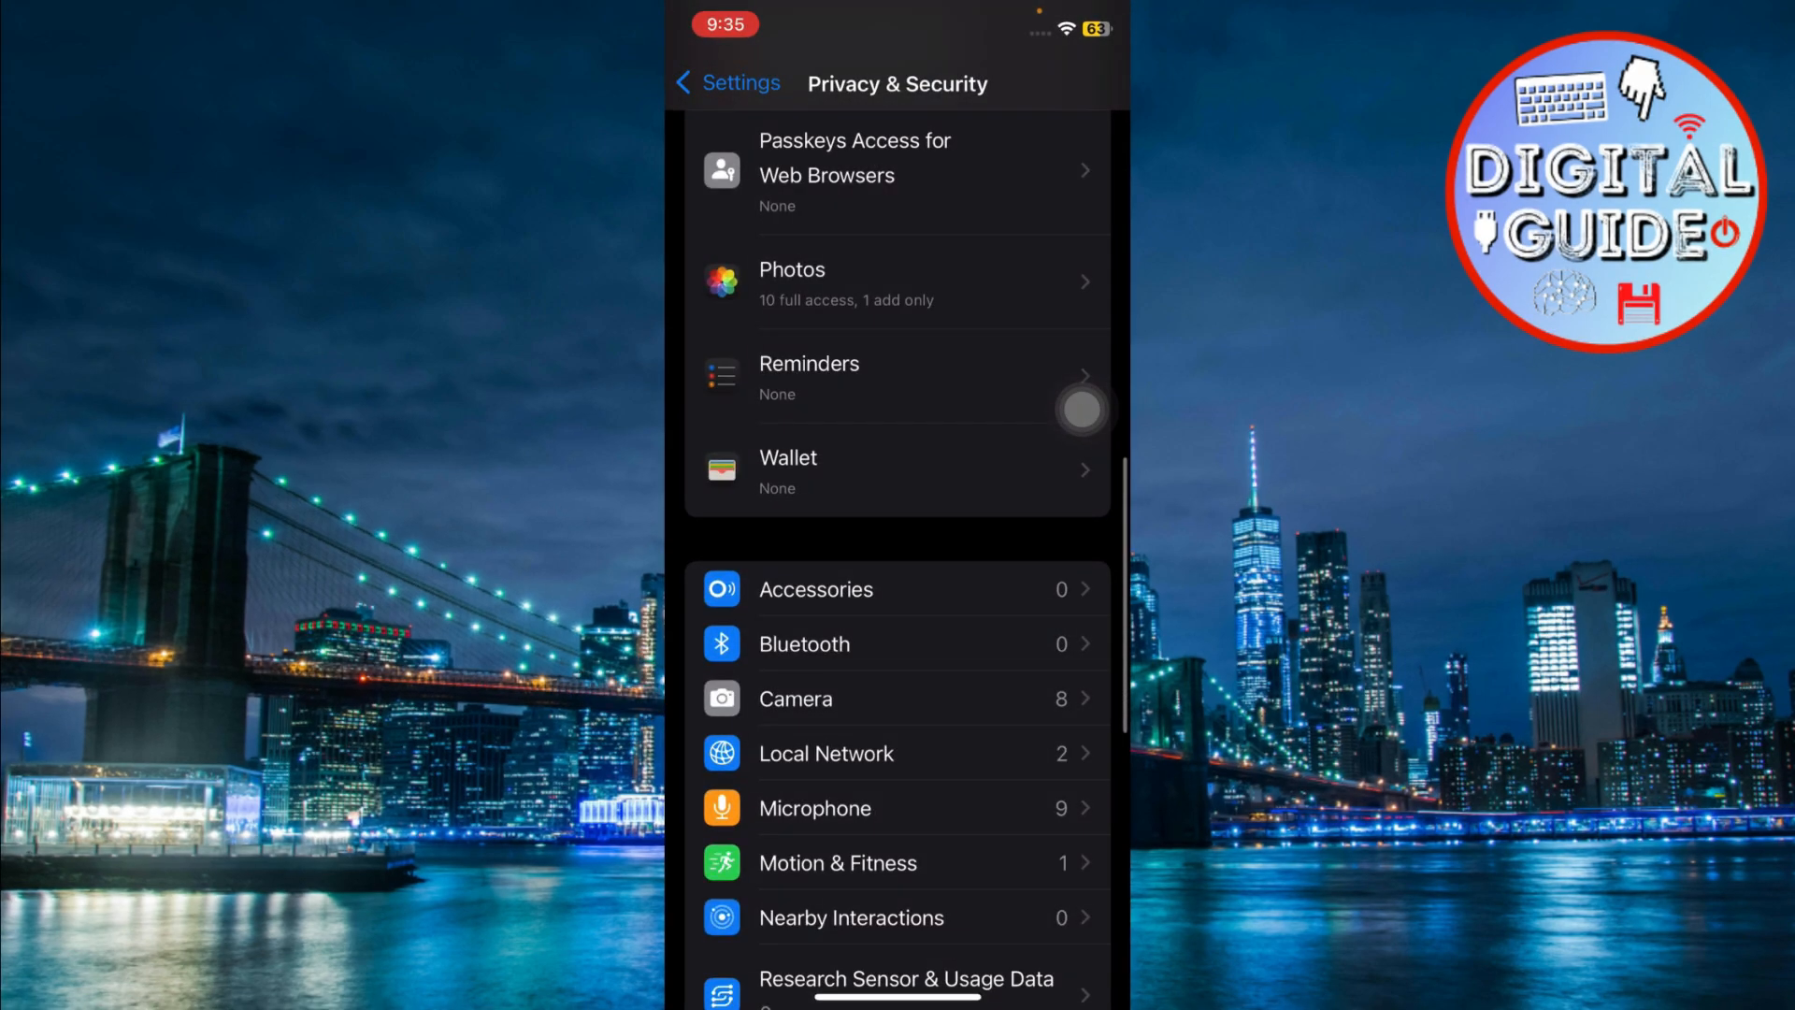
Show the Camera access list, where Google and YouTube are denied and other apps allowed
click(796, 699)
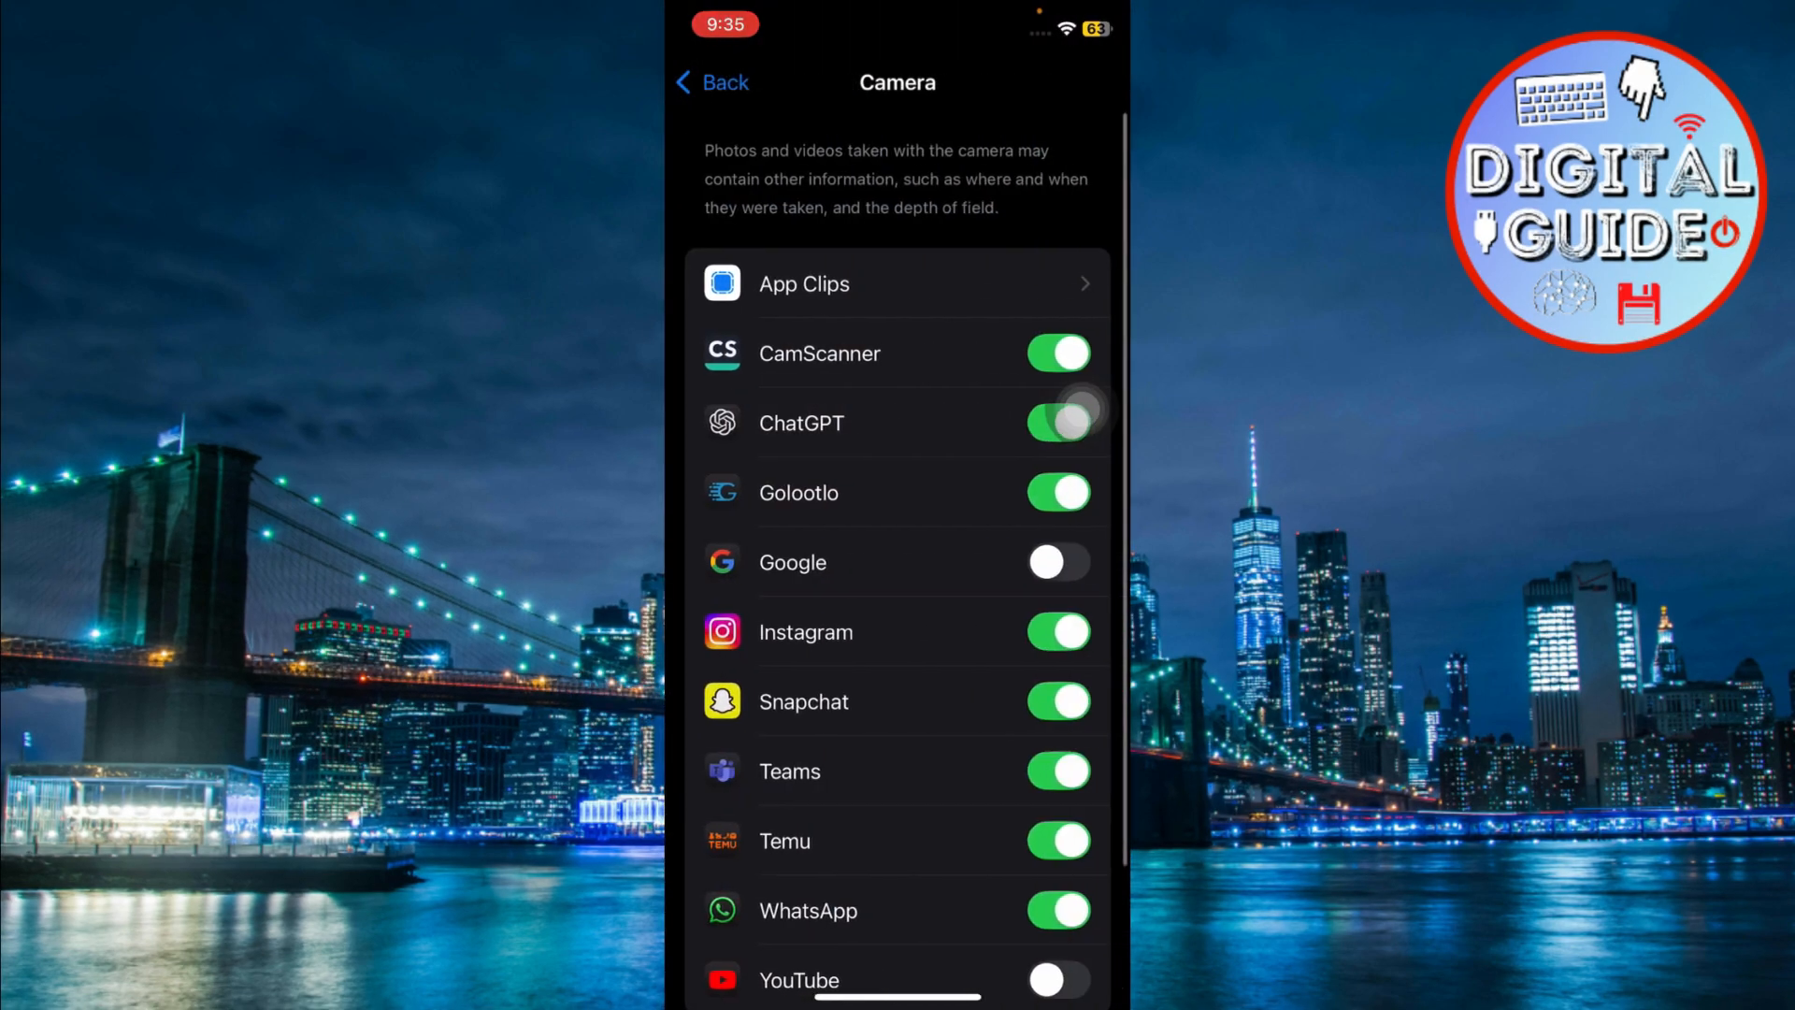
scroll(1071, 415, down, 3)
scroll(1070, 415, up, 3)
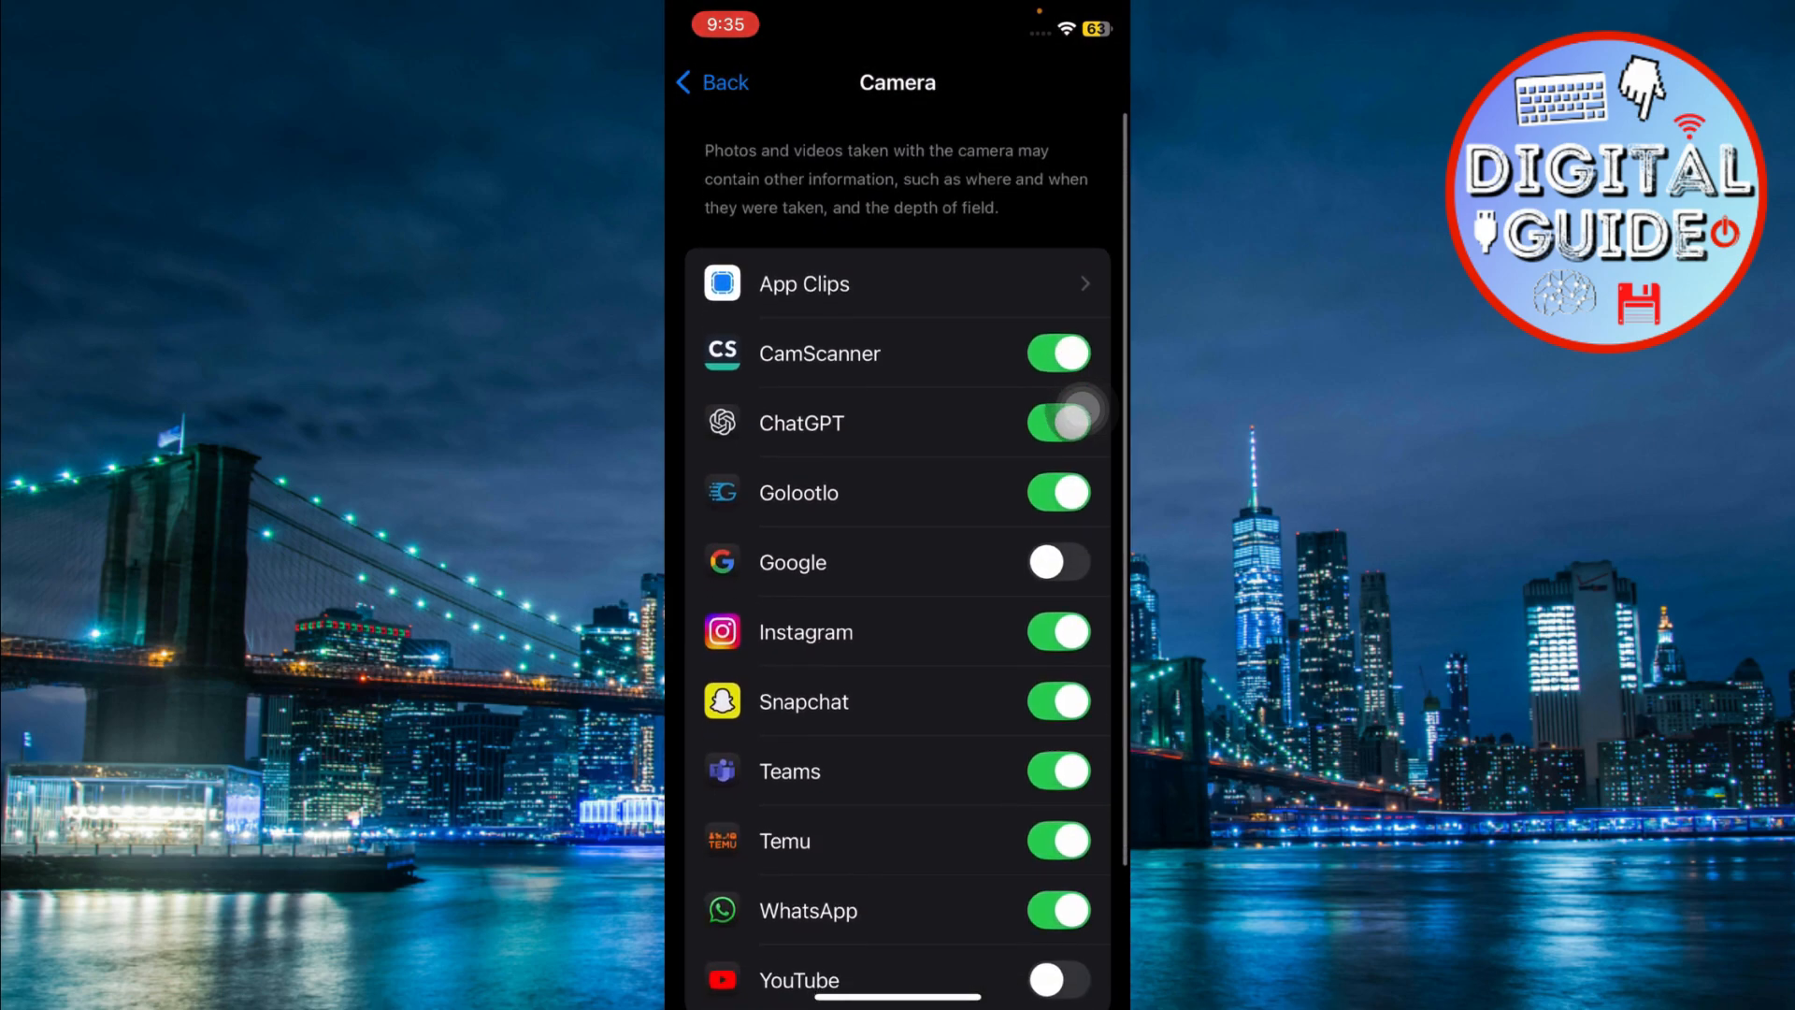